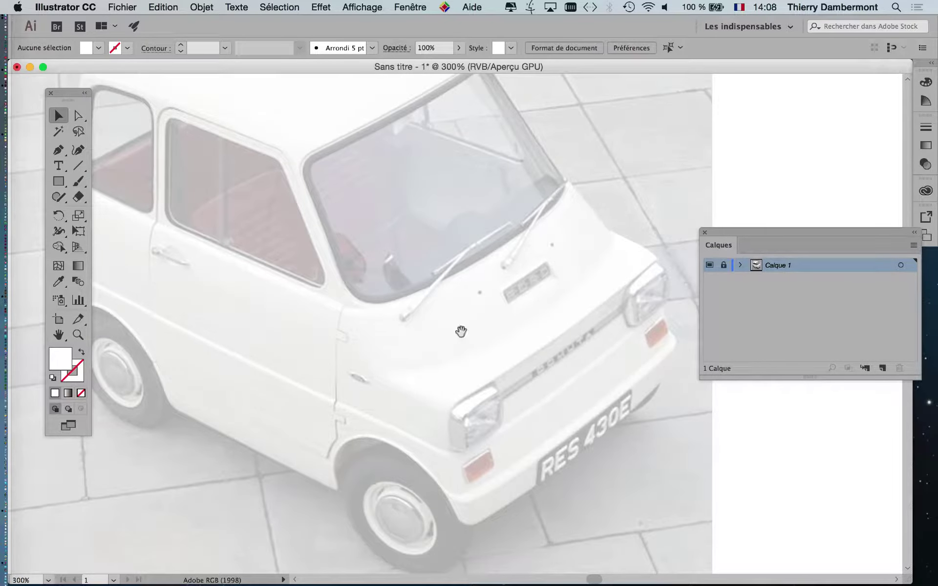
Step: Frame the car's roof at 400% zoom and move the Layers panel and the toolbox out of its way
{"action": "scroll", "coordinate": [457, 330], "scroll_direction": "left", "scroll_amount": 3}
{"action": "scroll", "coordinate": [457, 330], "scroll_direction": "up", "scroll_amount": 2}
{"action": "scroll", "coordinate": [508, 373], "scroll_direction": "up", "scroll_amount": 3}
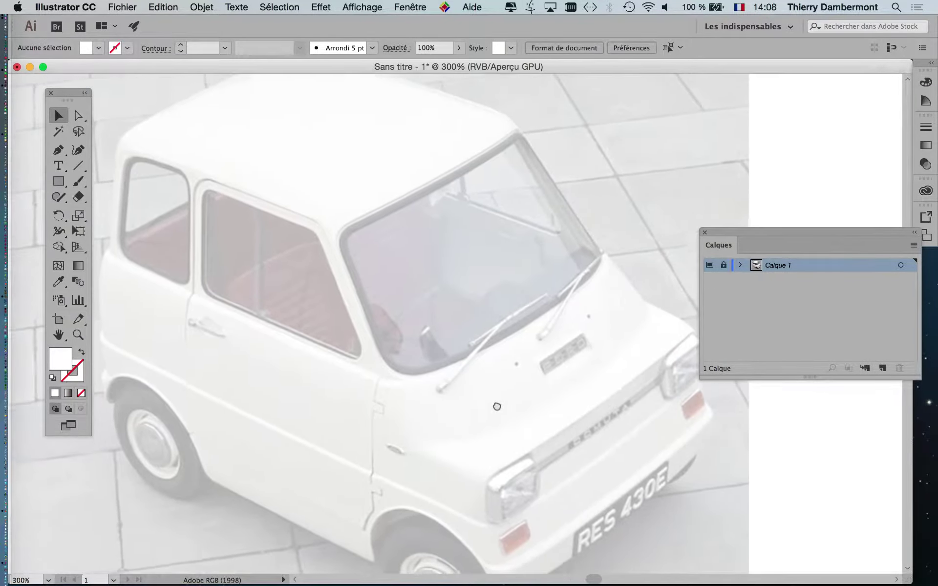
{"action": "scroll", "coordinate": [477, 419], "scroll_direction": "down", "scroll_amount": 2}
{"action": "left_click_drag", "start_coordinate": [722, 231], "coordinate": [797, 230]}
{"action": "scroll", "coordinate": [360, 143], "scroll_direction": "up", "scroll_amount": 1}
{"action": "scroll", "coordinate": [360, 143], "scroll_direction": "up", "scroll_amount": 5}
{"action": "scroll", "coordinate": [360, 143], "scroll_direction": "right", "scroll_amount": 3}
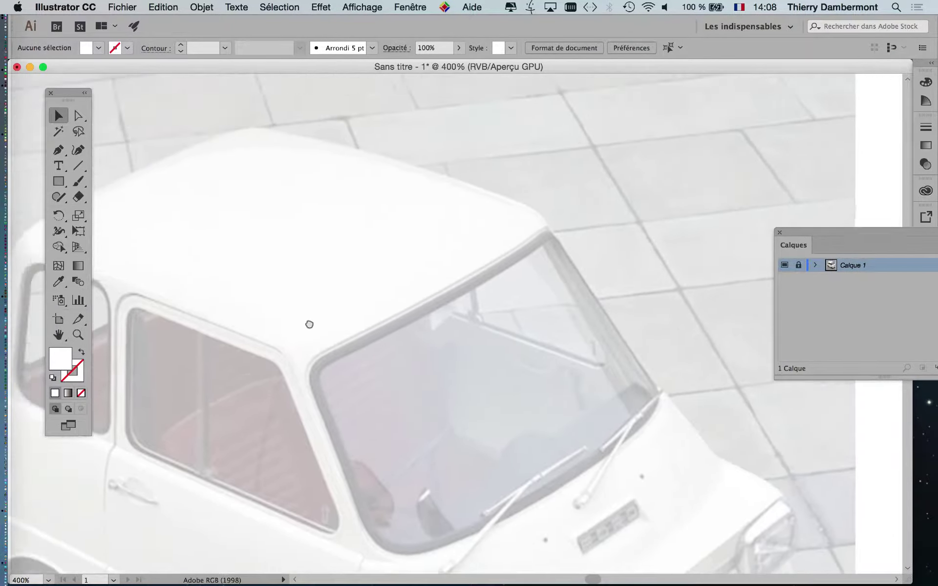
{"action": "left_click_drag", "start_coordinate": [62, 92], "coordinate": [66, 83]}
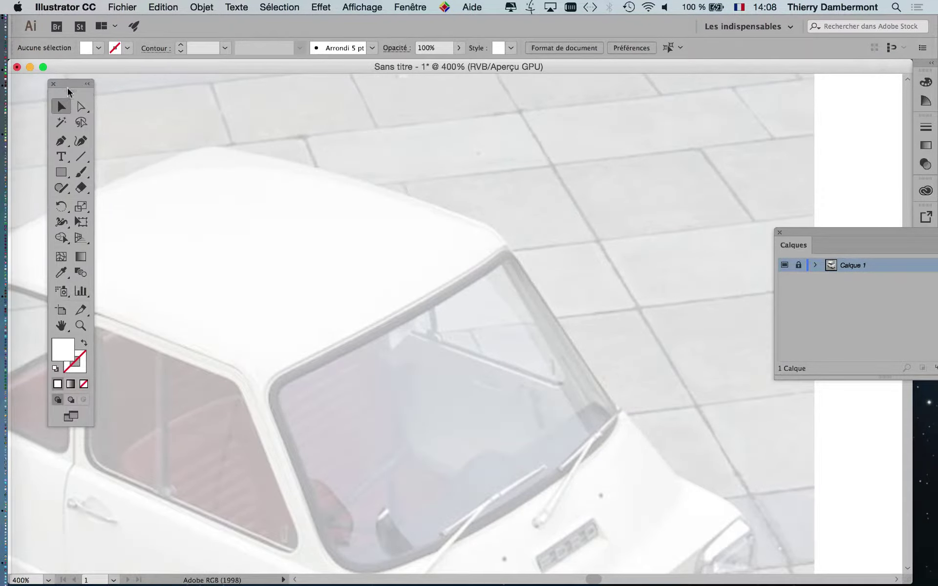
Step: Activate the Pen tool and create a new layer above the locked photo layer, keeping the Layers panel compact beside the car
{"action": "left_click", "coordinate": [62, 141]}
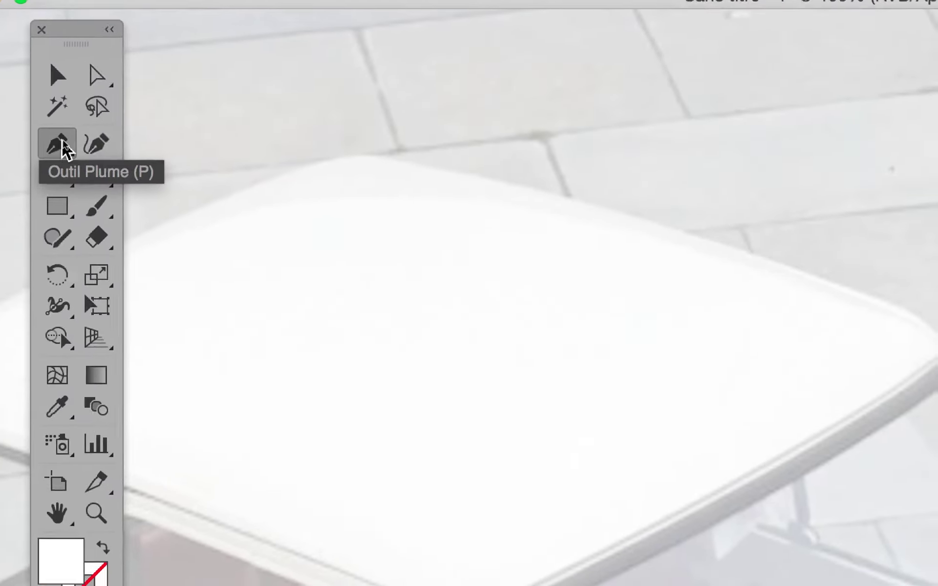
{"action": "left_click", "coordinate": [117, 145]}
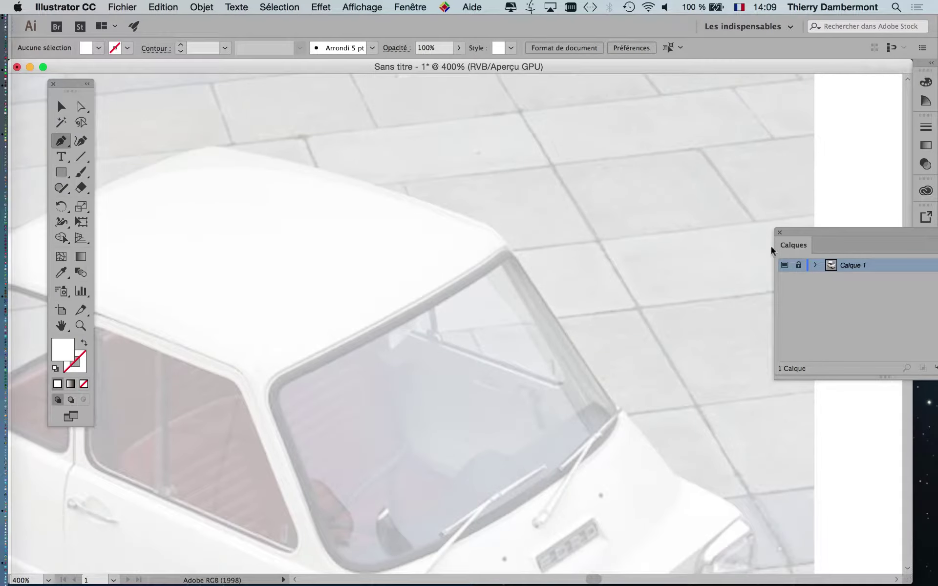
{"action": "left_click_drag", "start_coordinate": [798, 238], "coordinate": [478, 150]}
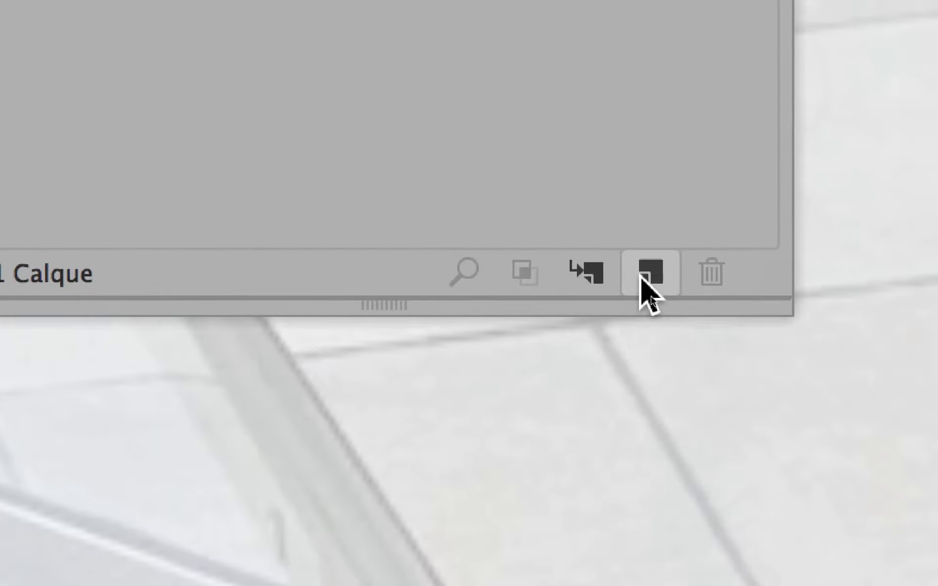
{"action": "left_click", "coordinate": [641, 276]}
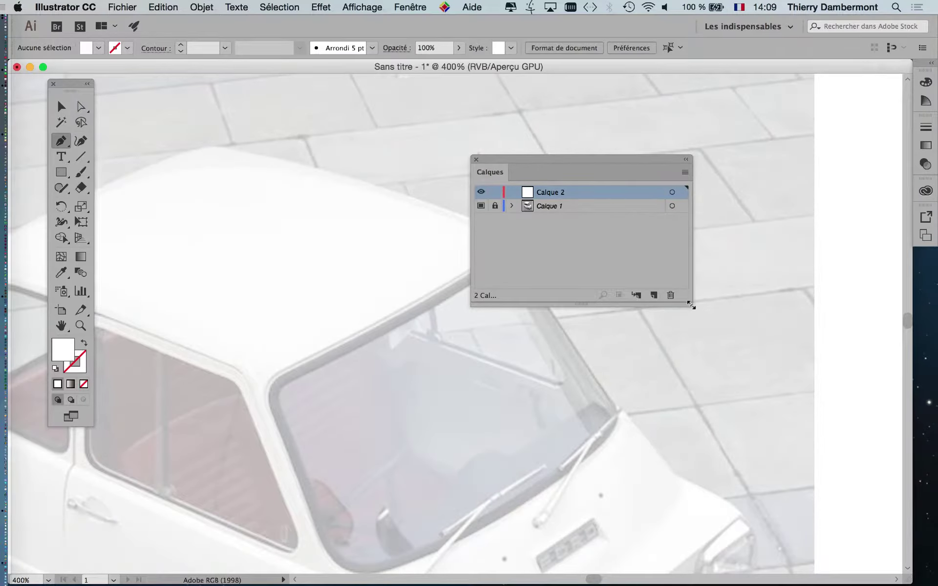
{"action": "left_click_drag", "start_coordinate": [691, 305], "coordinate": [627, 301]}
{"action": "left_click_drag", "start_coordinate": [495, 160], "coordinate": [761, 253]}
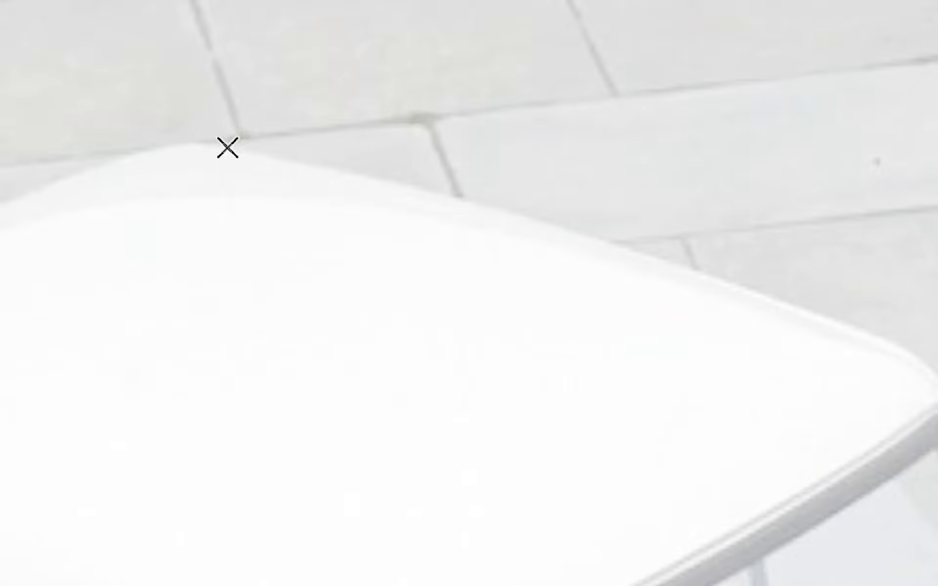
Step: Try starting a path at the roof's rear peak with long direction handles, and undo it
{"action": "left_click", "coordinate": [227, 147]}
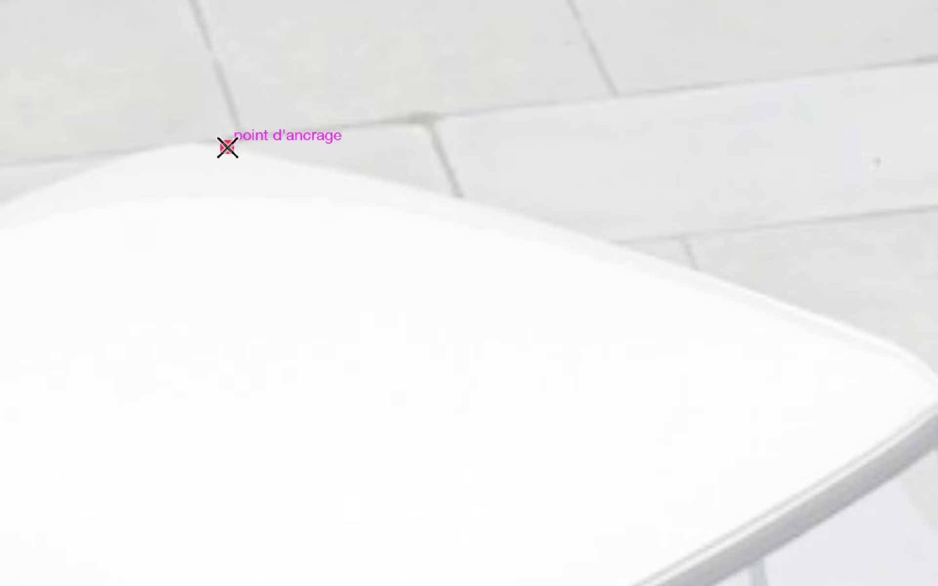
{"action": "left_click_drag", "start_coordinate": [227, 148], "coordinate": [427, 155]}
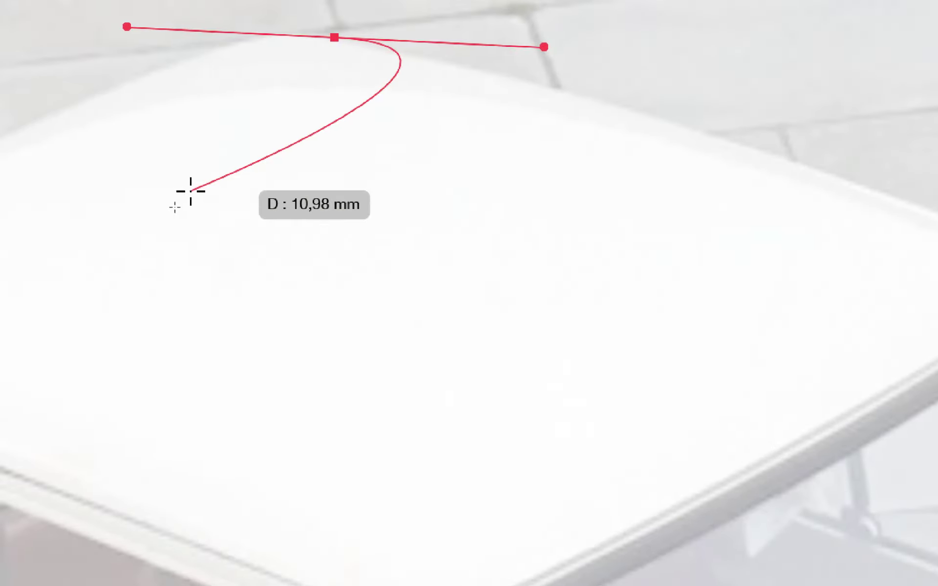
{"action": "key", "text": "super+z"}
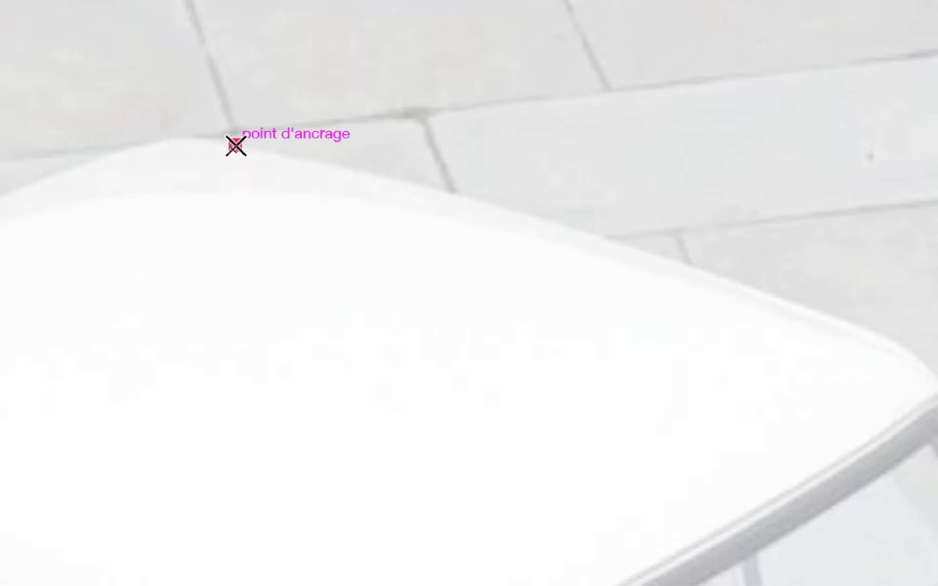
Step: Try tracing the roof's far edge from a corner point to a smooth point with short handles near the windshield corner
{"action": "left_click", "coordinate": [236, 145]}
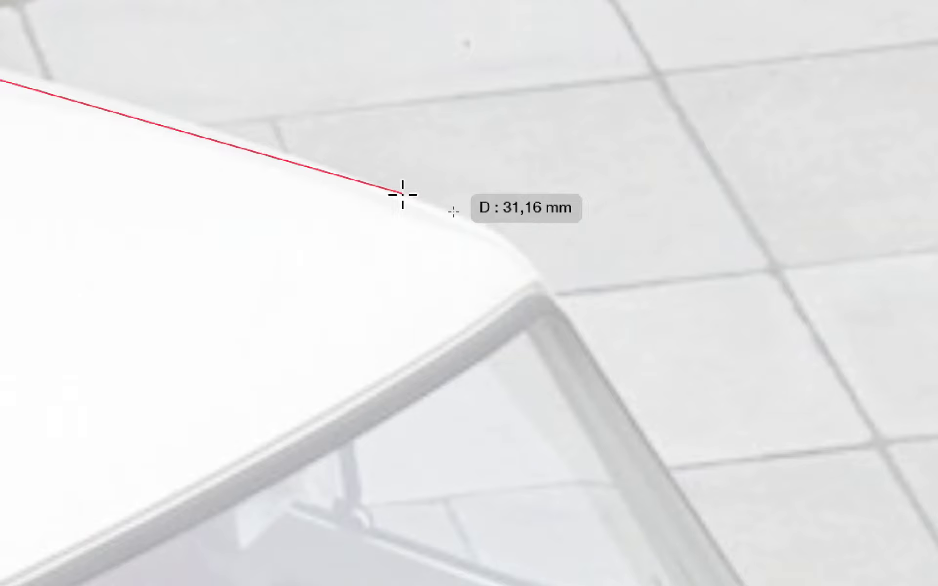
{"action": "double_click", "coordinate": [402, 194]}
{"action": "mouse_move", "coordinate": [402, 194]}
{"action": "left_mouse_down"}
{"action": "mouse_move", "coordinate": [412, 203]}
{"action": "mouse_move", "coordinate": [395, 207]}
{"action": "mouse_move", "coordinate": [415, 204]}
{"action": "mouse_move", "coordinate": [412, 172]}
{"action": "mouse_move", "coordinate": [413, 203]}
{"action": "mouse_move", "coordinate": [387, 181]}
{"action": "mouse_move", "coordinate": [380, 194]}
{"action": "mouse_move", "coordinate": [408, 179]}
{"action": "mouse_move", "coordinate": [415, 197]}
{"action": "mouse_move", "coordinate": [407, 198]}
{"action": "left_mouse_up"}
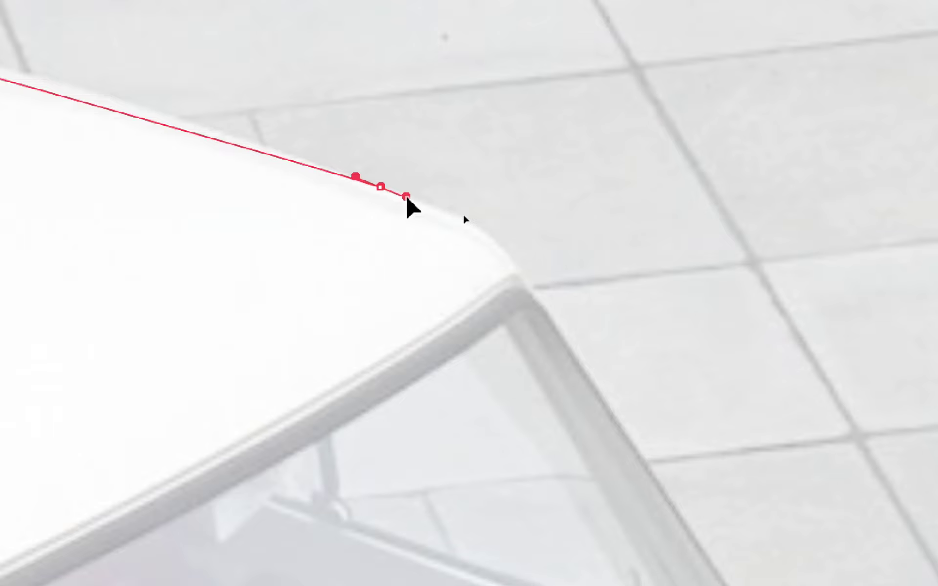
{"action": "left_click_drag", "start_coordinate": [407, 197], "coordinate": [406, 195]}
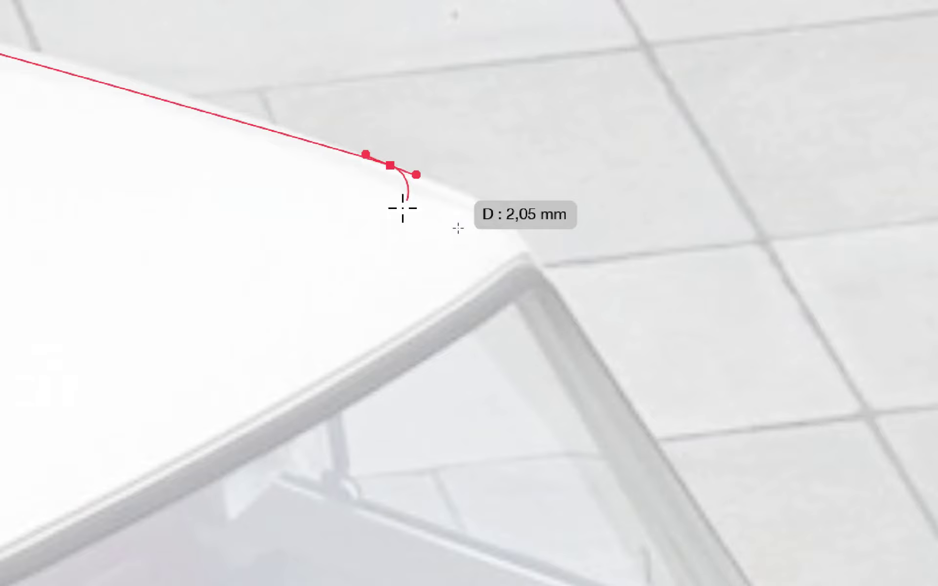
{"action": "key", "text": "Escape"}
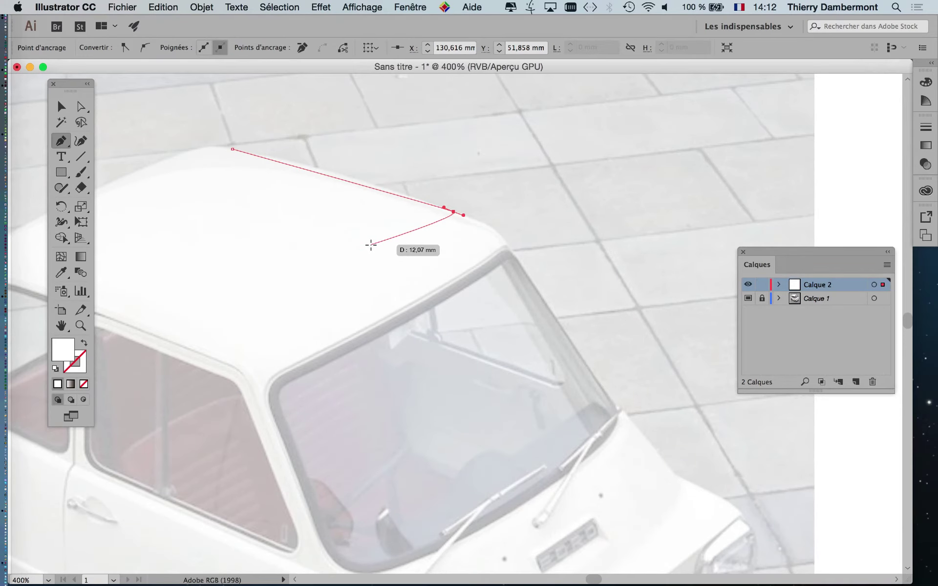
{"action": "key", "text": "Escape"}
{"action": "left_click", "coordinate": [370, 245], "text": "super"}
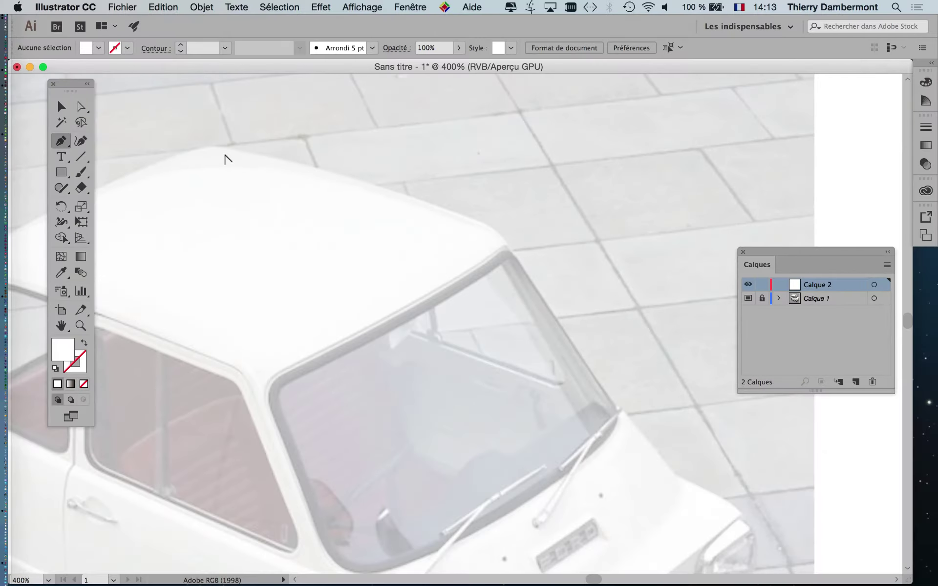
{"action": "key", "text": "super+plus"}
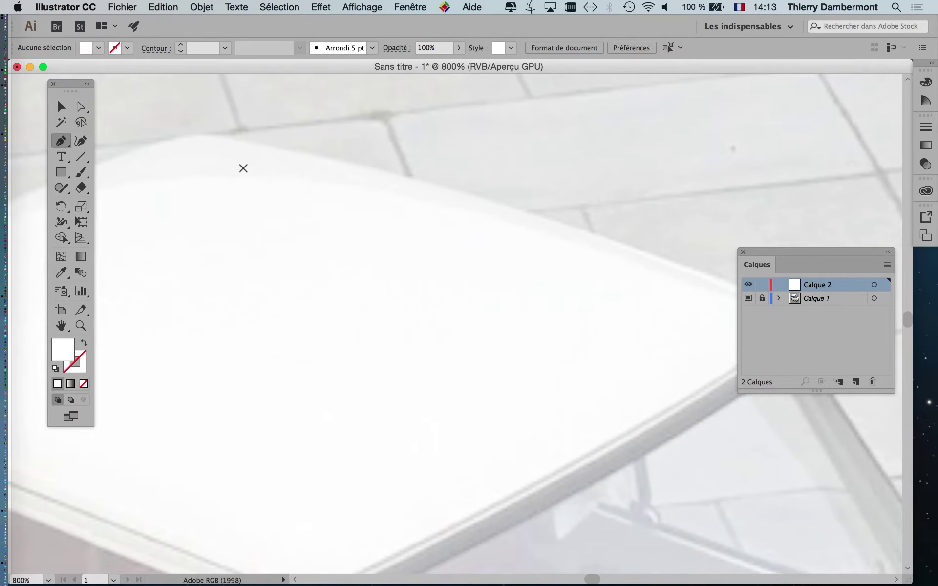
{"action": "scroll", "coordinate": [243, 168], "scroll_direction": "left", "scroll_amount": 5}
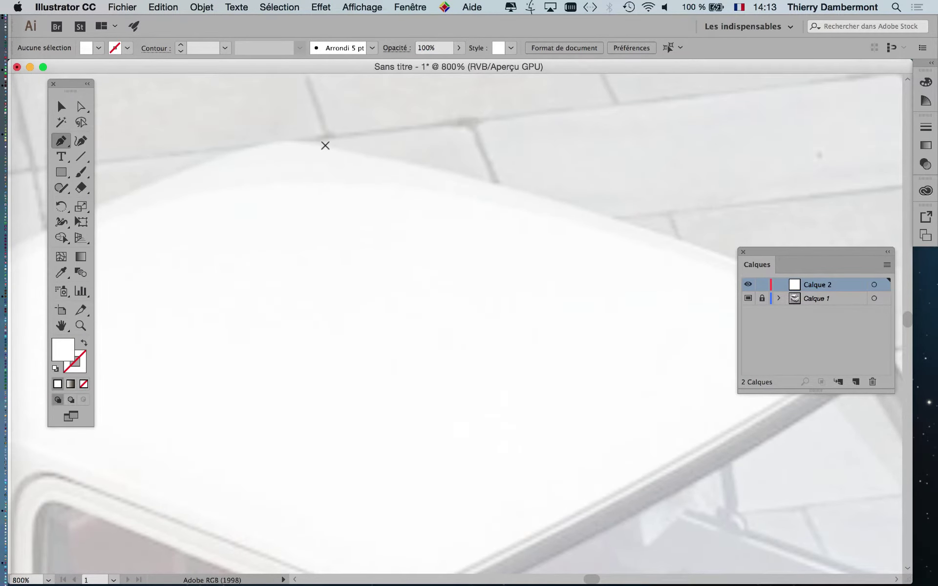
{"action": "left_click", "coordinate": [325, 146]}
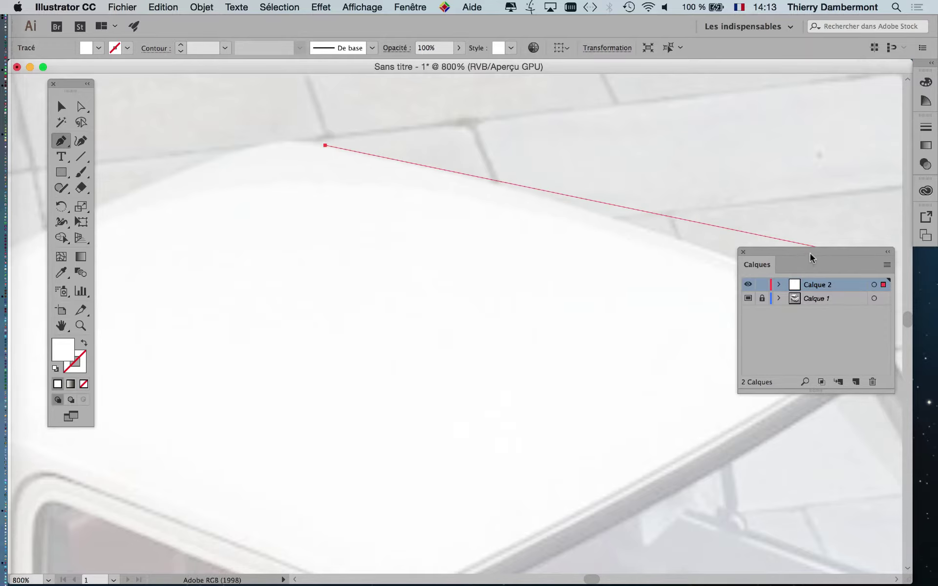
{"action": "left_click_drag", "start_coordinate": [810, 251], "coordinate": [394, 427]}
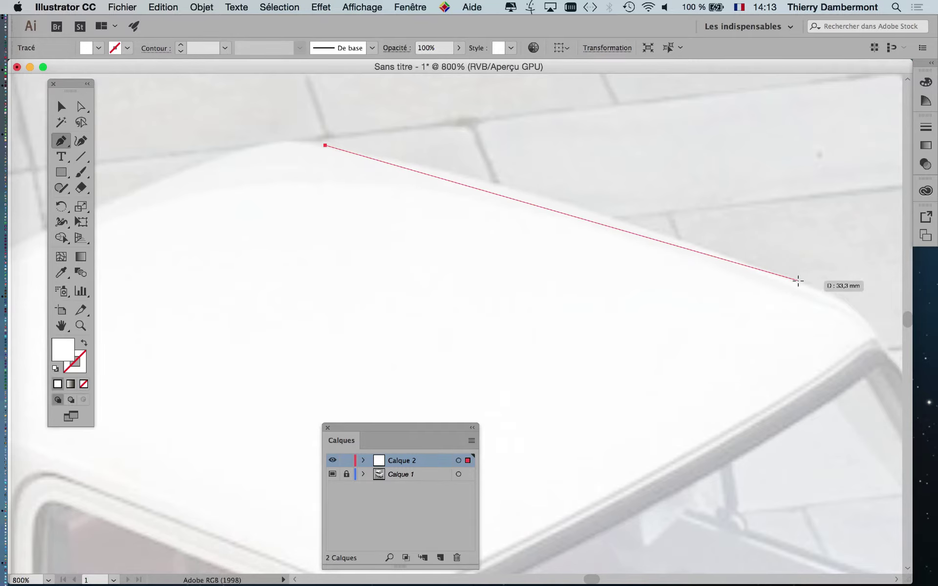
{"action": "left_click_drag", "start_coordinate": [797, 280], "coordinate": [880, 263]}
{"action": "left_click_drag", "start_coordinate": [659, 249], "coordinate": [743, 262]}
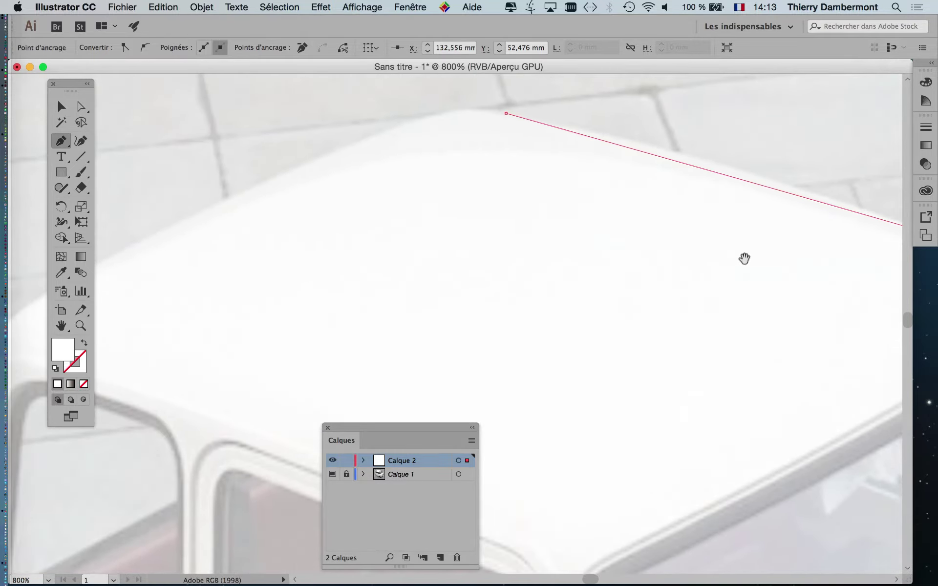
{"action": "key", "text": "super+z"}
{"action": "key", "text": "super+z"}
{"action": "key", "text": "super+z"}
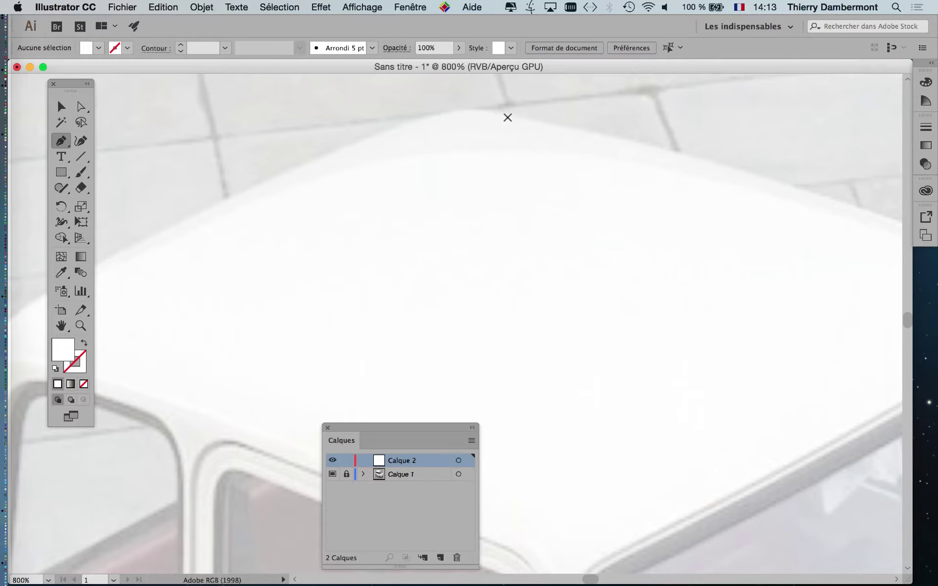
Step: Try again to trace the roof's far edge at 800% zoom, ending on a smooth point with handles aligned to the edge
{"action": "left_click", "coordinate": [505, 113]}
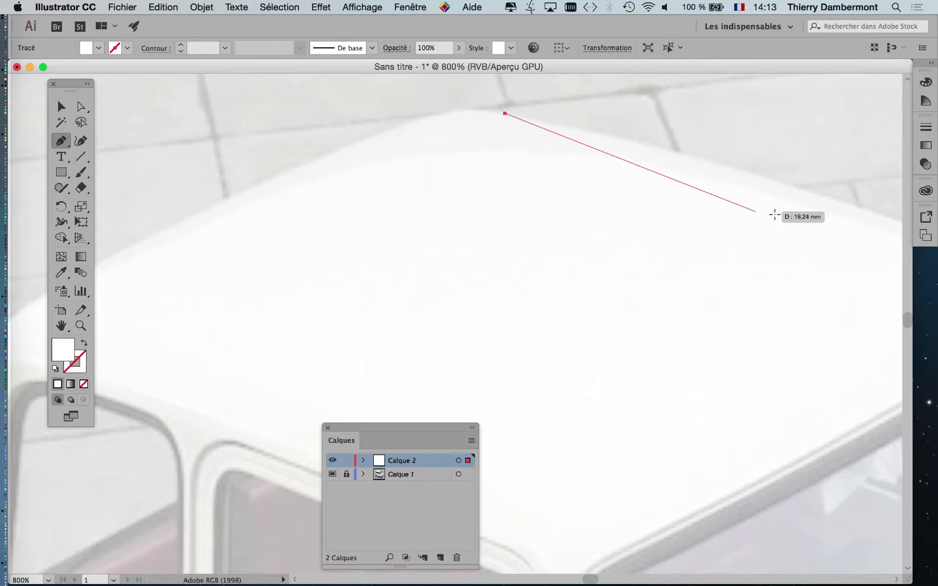
{"action": "key", "text": "space"}
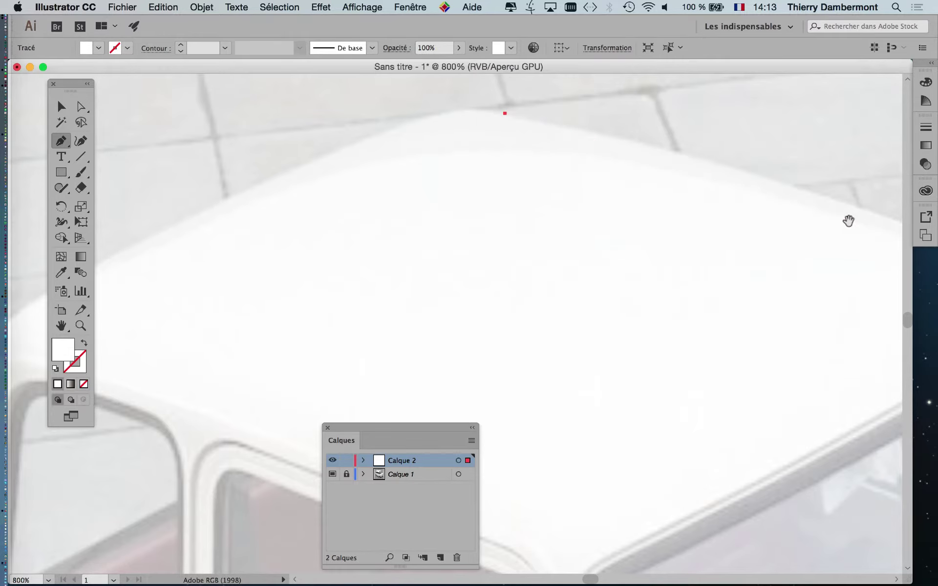
{"action": "left_click_drag", "start_coordinate": [848, 218], "coordinate": [501, 223]}
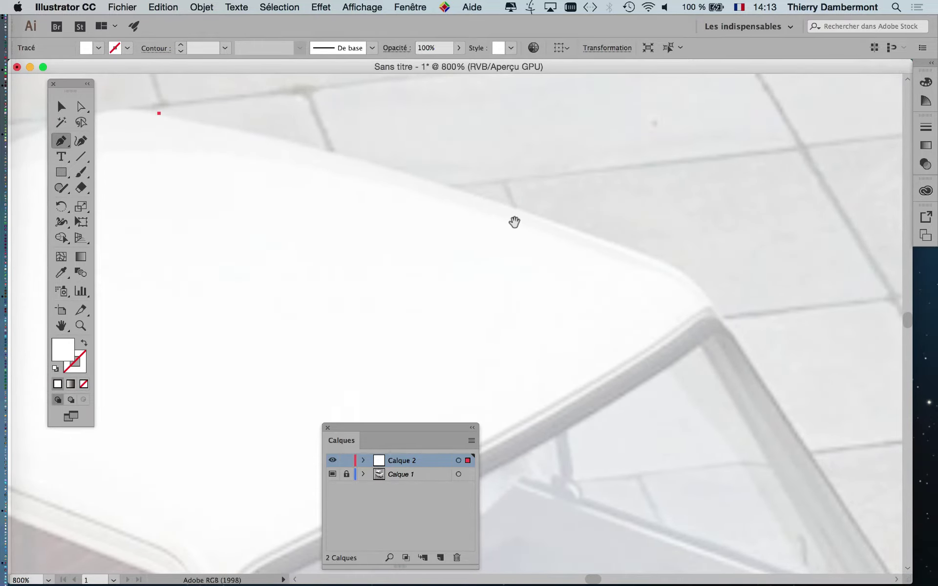
{"action": "left_click", "coordinate": [642, 250]}
{"action": "left_click_drag", "start_coordinate": [642, 250], "coordinate": [657, 256]}
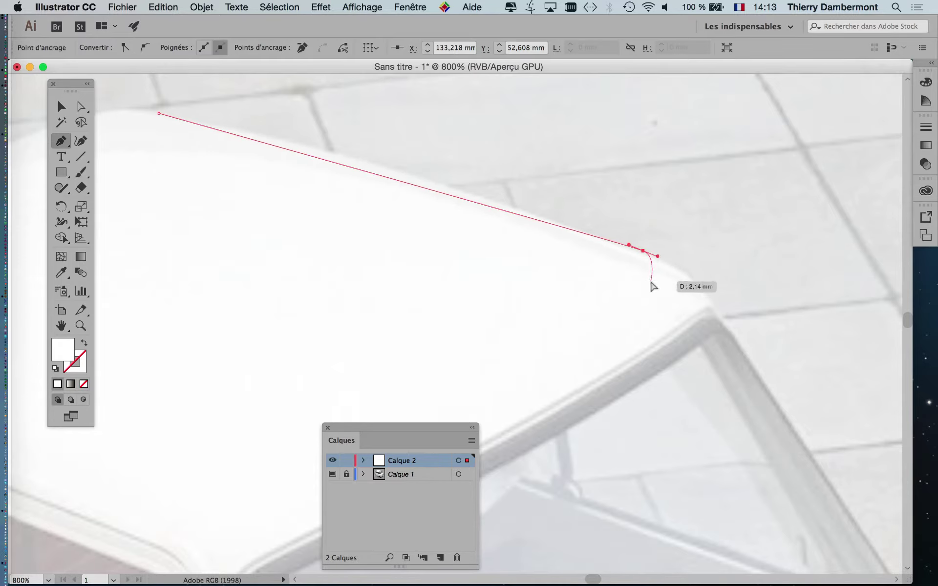
{"action": "key", "text": "super"}
{"action": "left_click", "coordinate": [551, 274], "text": "super"}
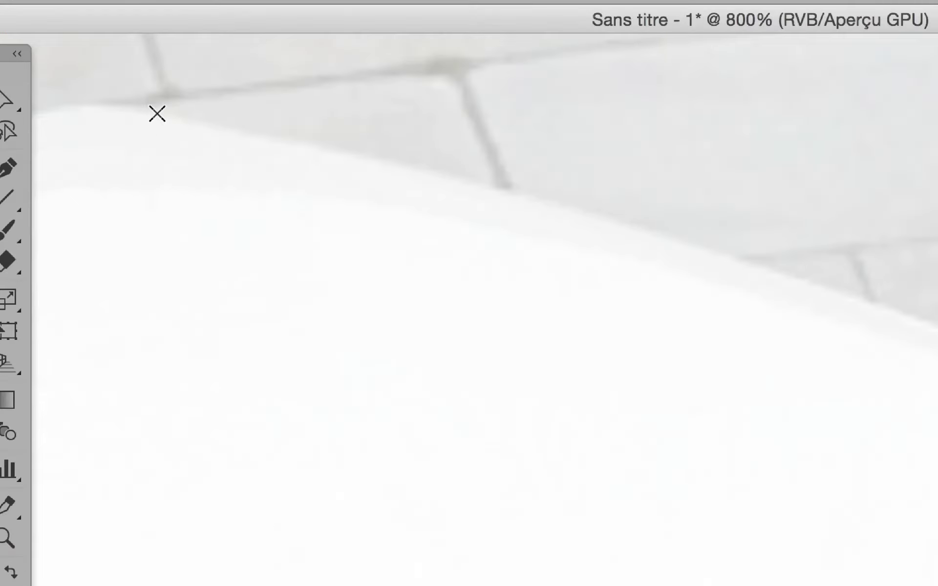
Step: Trace the roof's far edge from its rear peak to a smooth anchor before the windshield corner, lengthening only its rear handle to fit the curve
{"action": "left_click", "coordinate": [157, 113]}
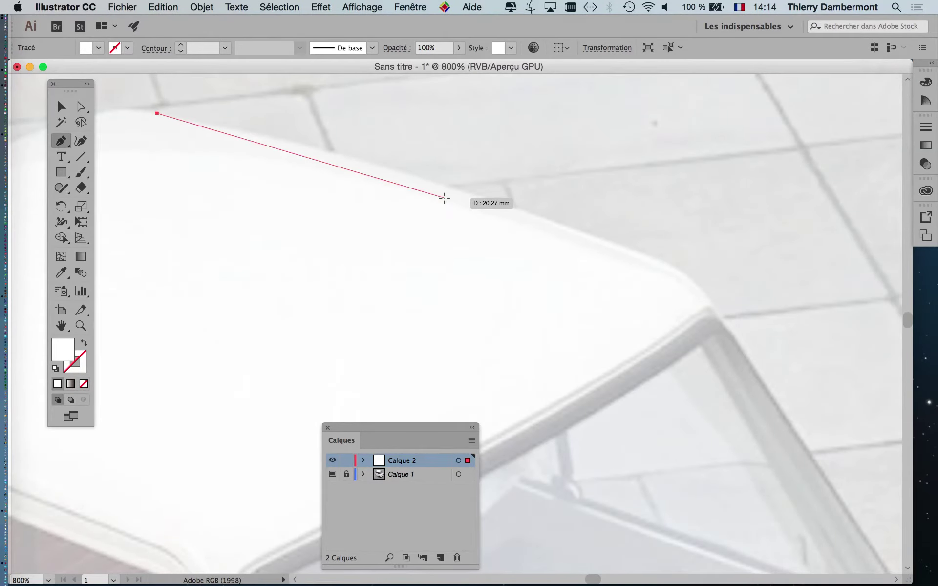
{"action": "key", "text": "space"}
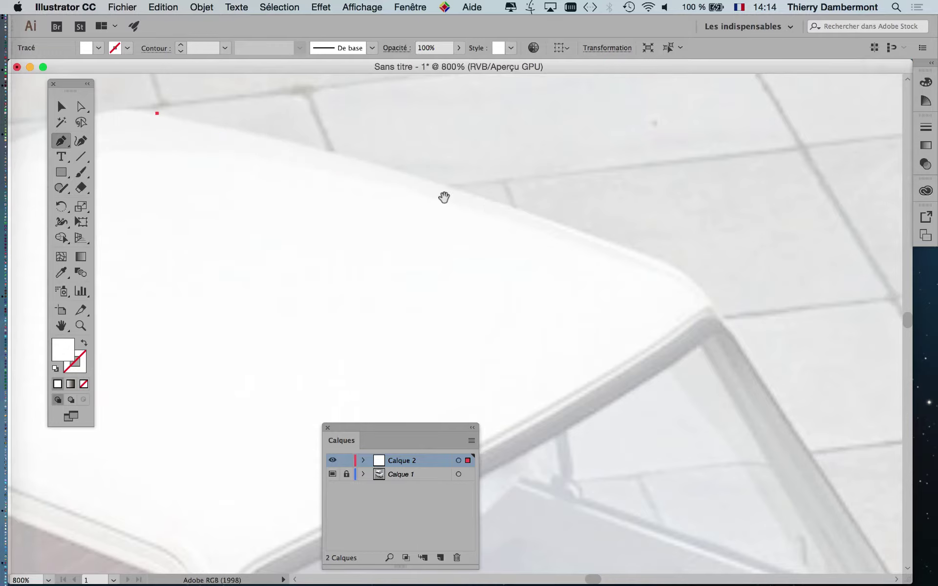
{"action": "left_click_drag", "start_coordinate": [513, 224], "coordinate": [446, 187]}
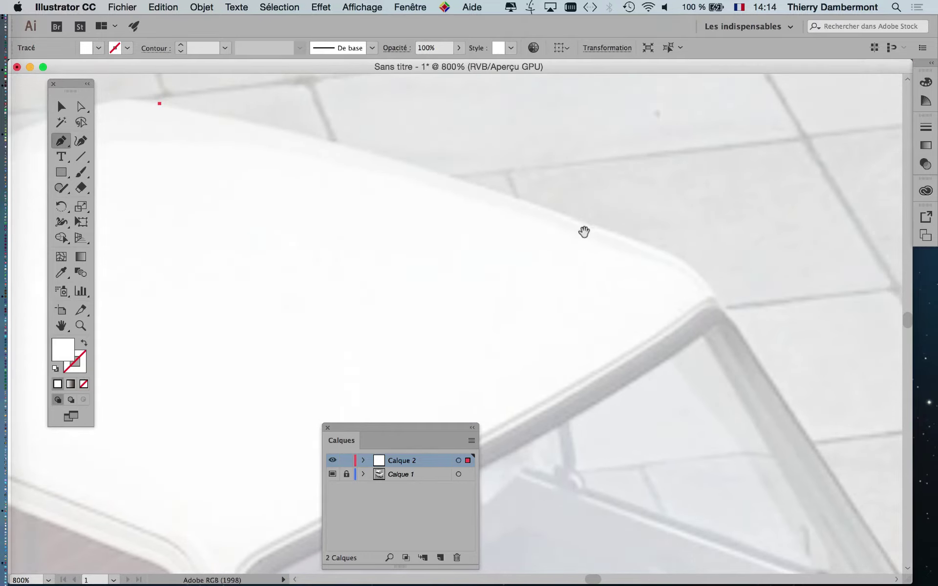
{"action": "left_click_drag", "start_coordinate": [584, 233], "coordinate": [579, 238]}
{"action": "left_click_drag", "start_coordinate": [540, 285], "coordinate": [600, 290]}
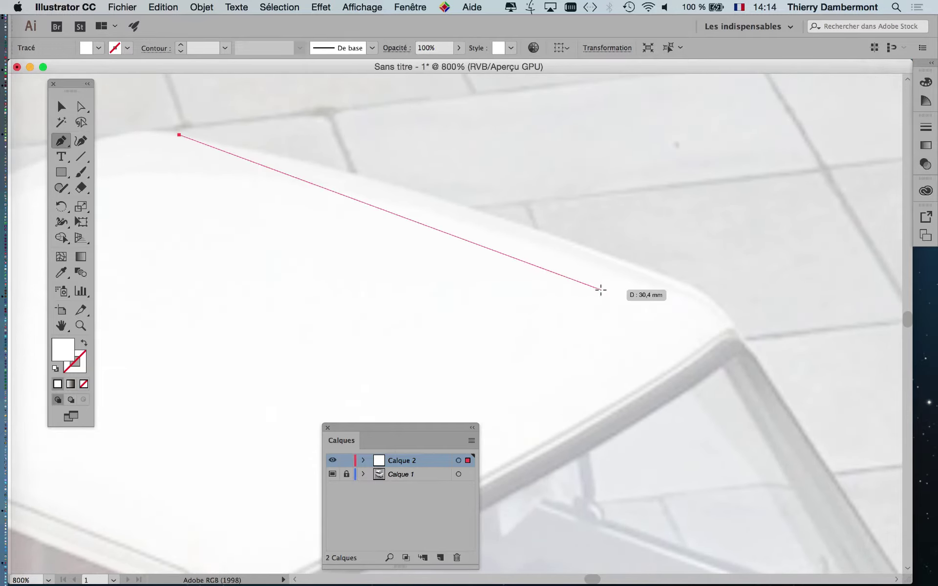
{"action": "key", "text": "space"}
{"action": "left_click", "coordinate": [645, 266]}
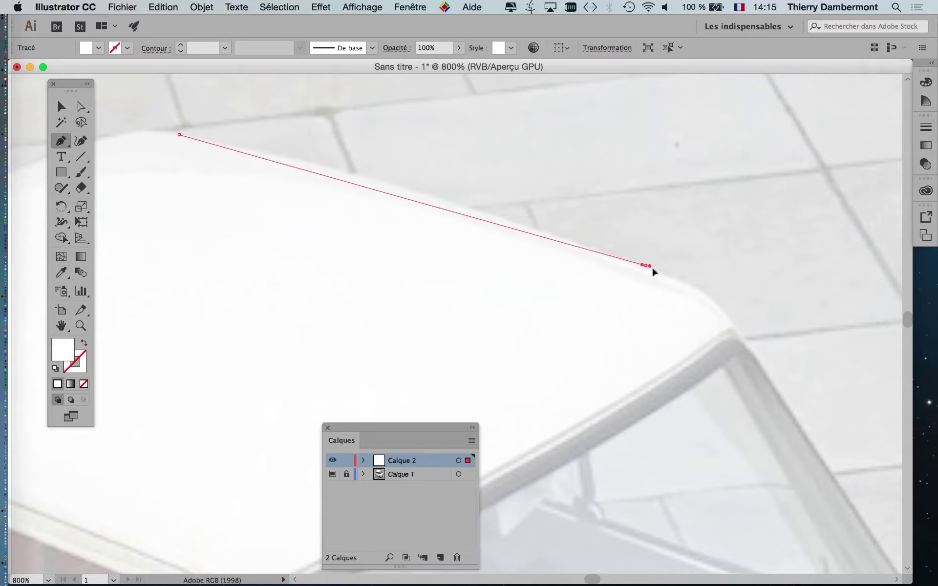
{"action": "left_click_drag", "start_coordinate": [652, 266], "coordinate": [655, 270]}
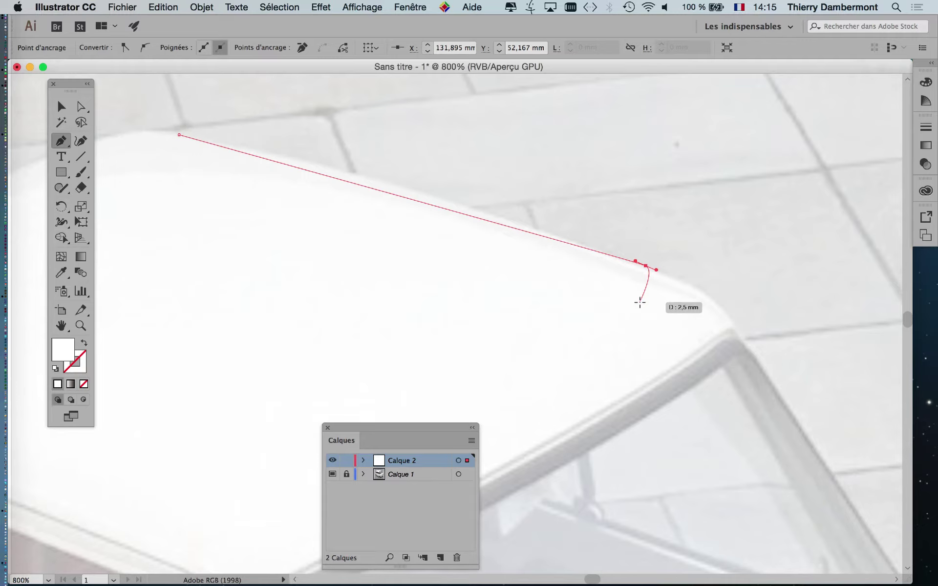
{"action": "key", "text": "super"}
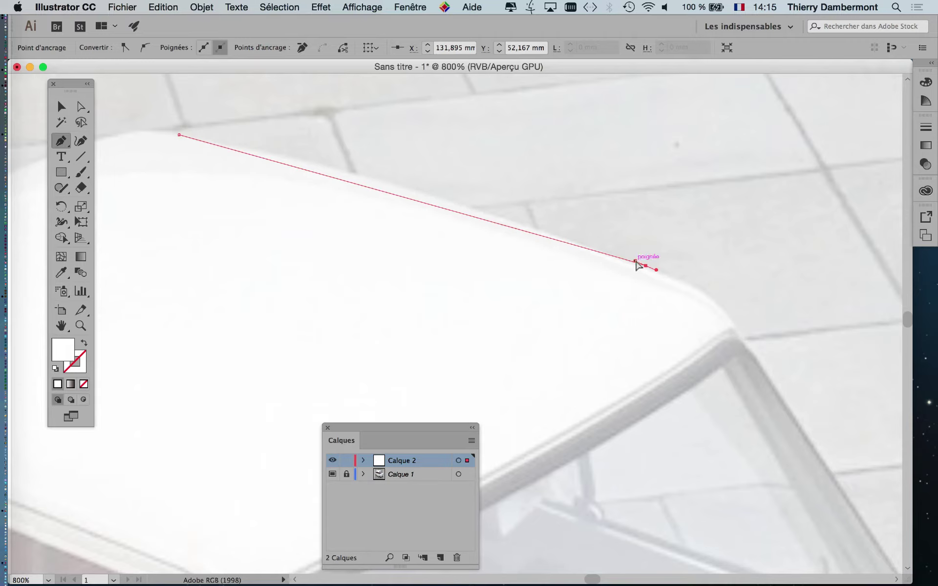
{"action": "left_click_drag", "start_coordinate": [636, 264], "coordinate": [416, 178]}
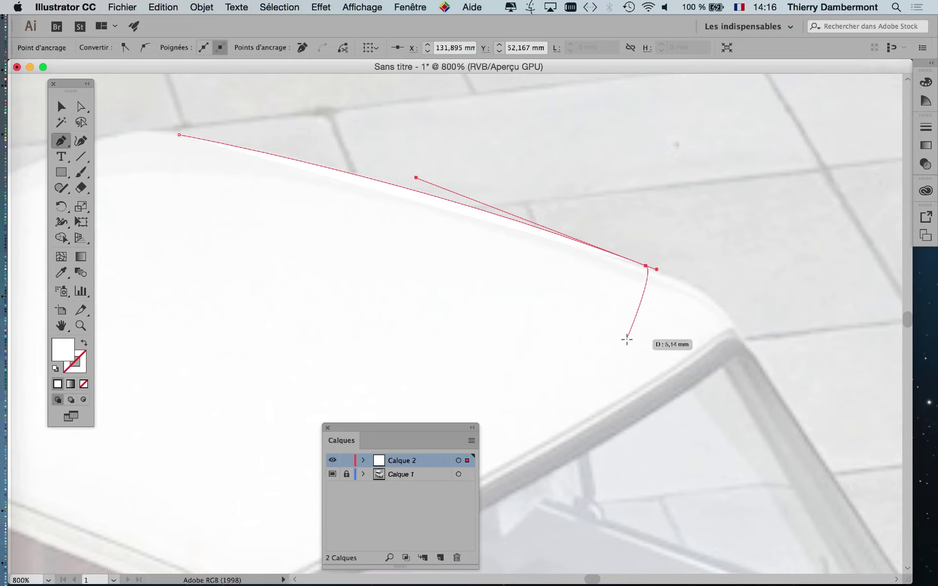
Step: Try extending the roof path to a smooth anchor at the windshield corner, lengthening its incoming handle along the rounded edge, and undo both
{"action": "key", "text": "space"}
{"action": "left_click_drag", "start_coordinate": [626, 338], "coordinate": [345, 206]}
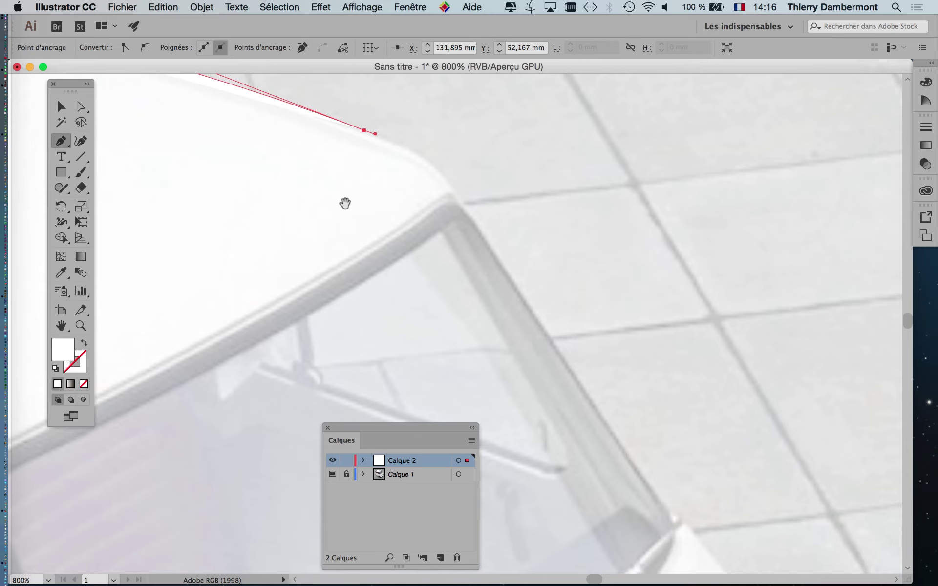
{"action": "key", "text": "space"}
{"action": "left_click_drag", "start_coordinate": [486, 275], "coordinate": [428, 255]}
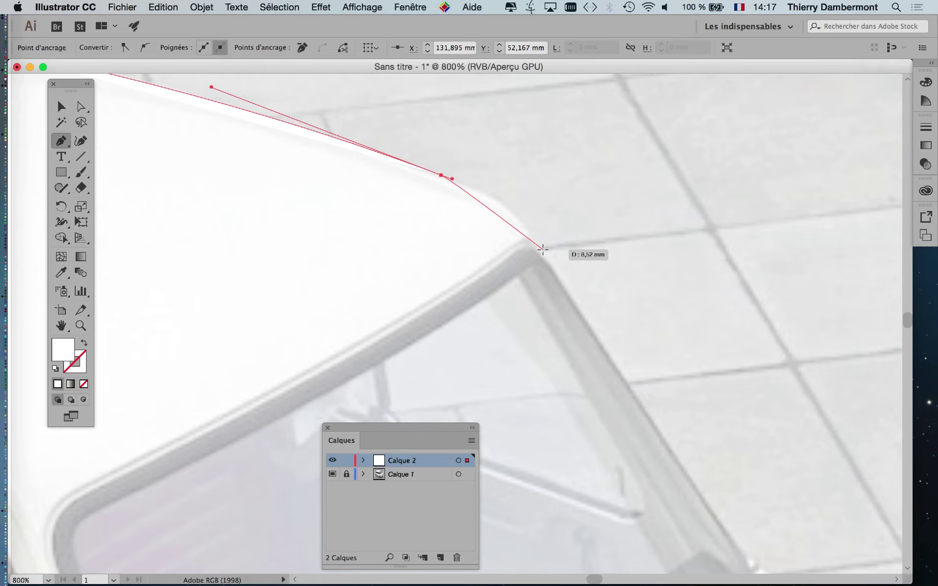
{"action": "left_click", "coordinate": [542, 249]}
{"action": "left_click_drag", "start_coordinate": [542, 249], "coordinate": [549, 264]}
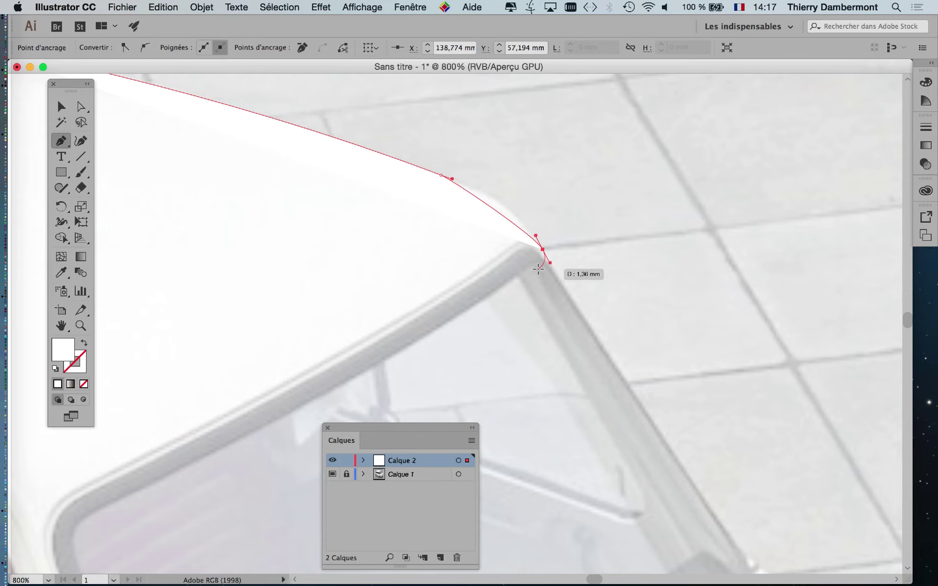
{"action": "left_click_drag", "start_coordinate": [537, 248], "coordinate": [520, 200]}
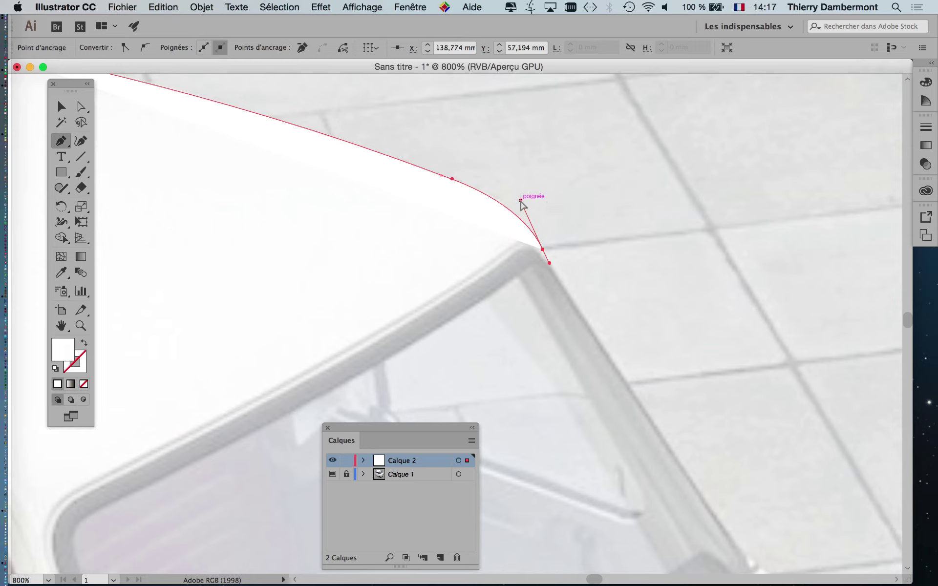
{"action": "key", "text": "super+z"}
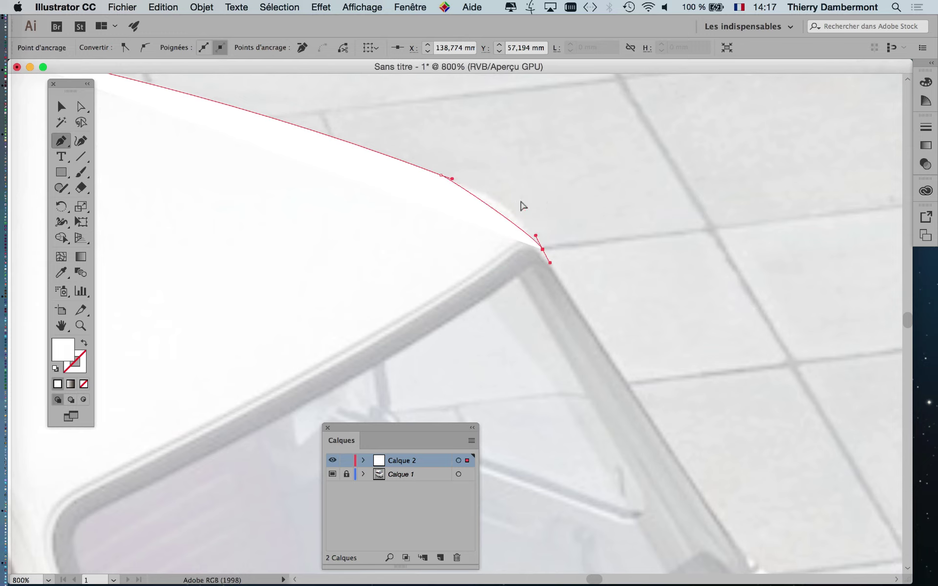
{"action": "key", "text": "super+z"}
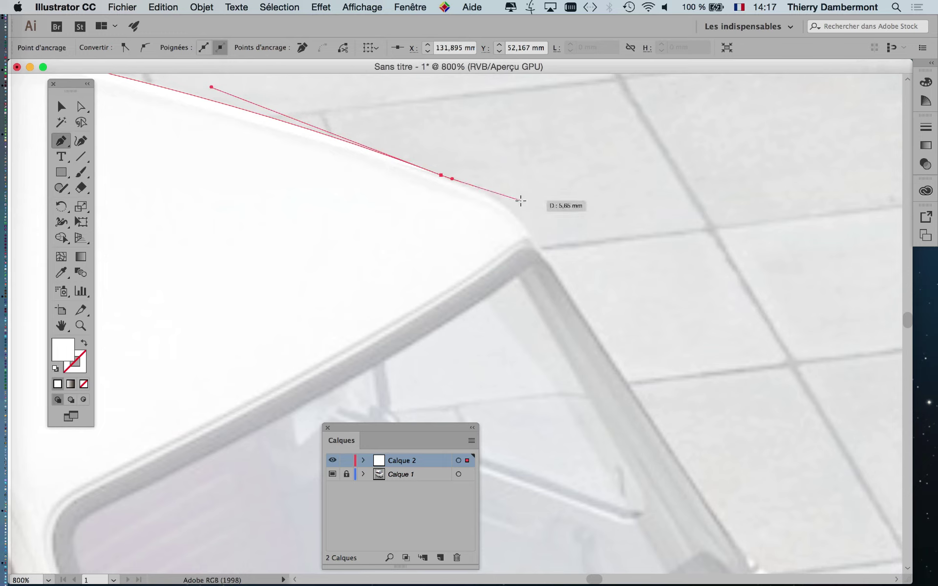